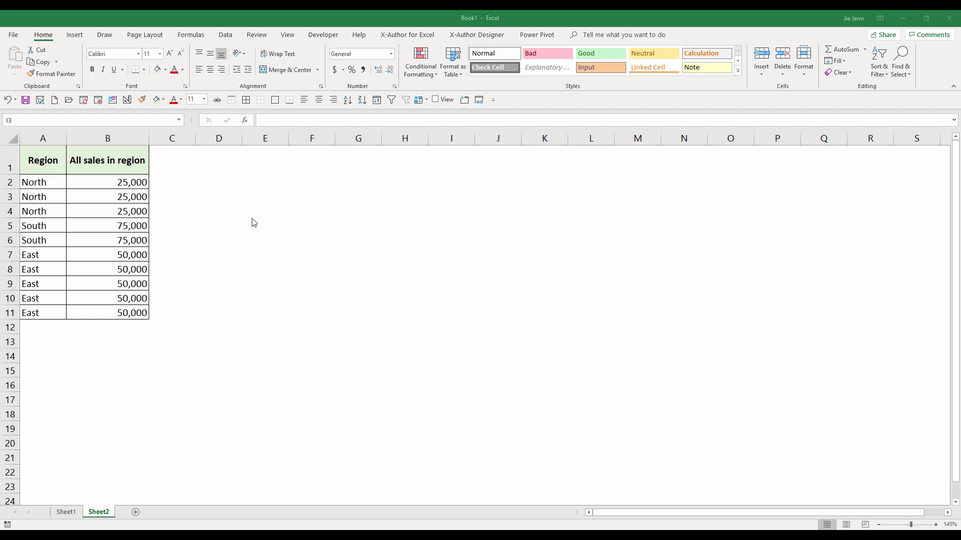
- Widen column A to fit the region names, then select A1:A11 and A1:B11 to review the table
left_click(66, 140)
left_click_drag(65, 139, 83, 140)
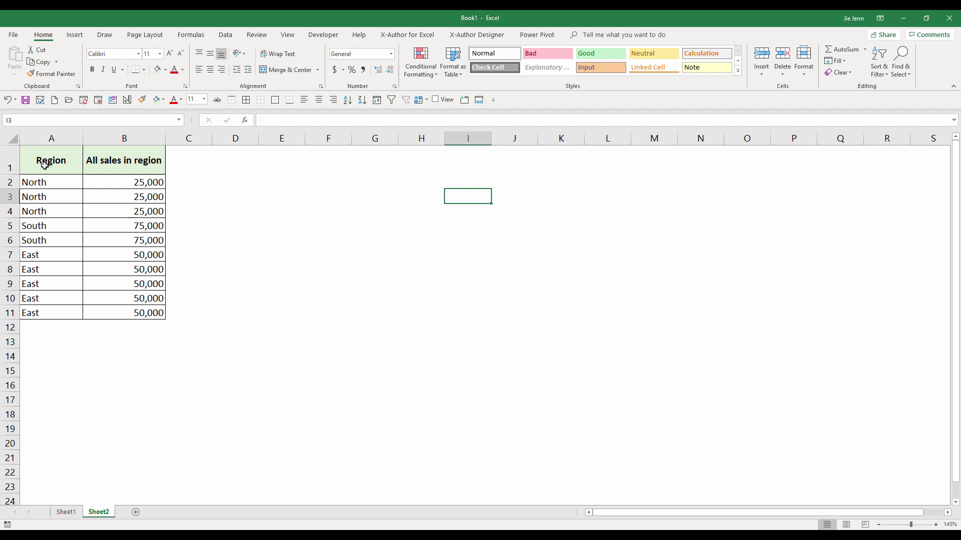
left_click_drag(44, 159, 54, 312)
left_click_drag(45, 159, 105, 316)
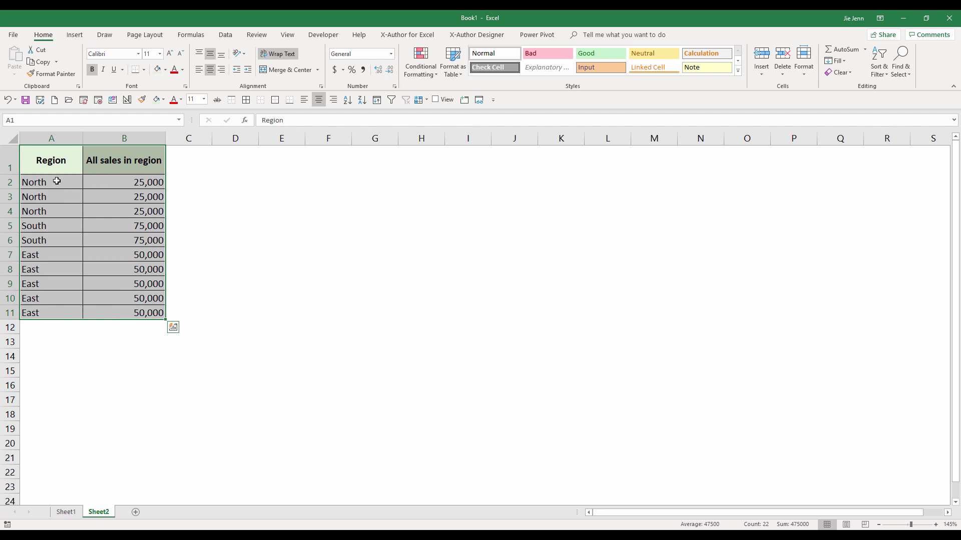
left_click_drag(58, 160, 61, 317)
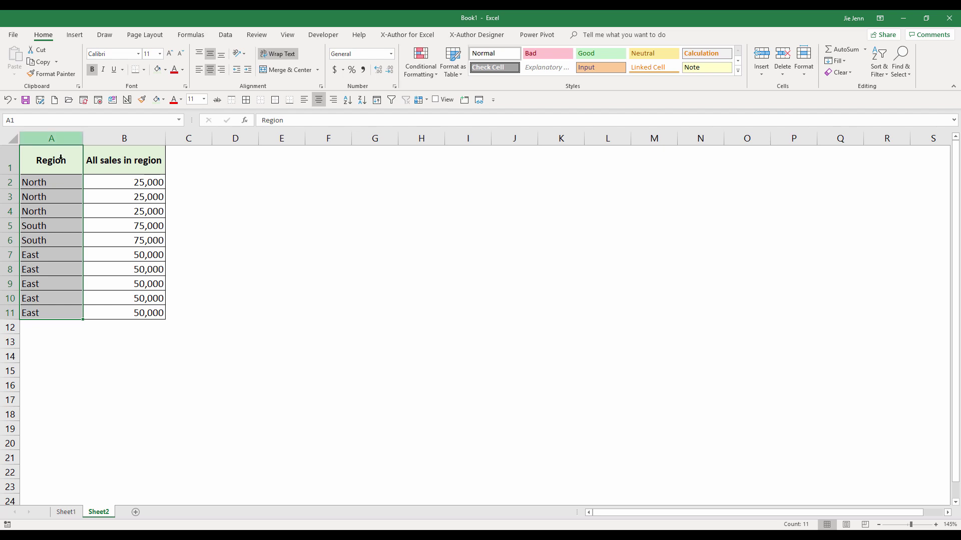
left_click_drag(51, 161, 125, 315)
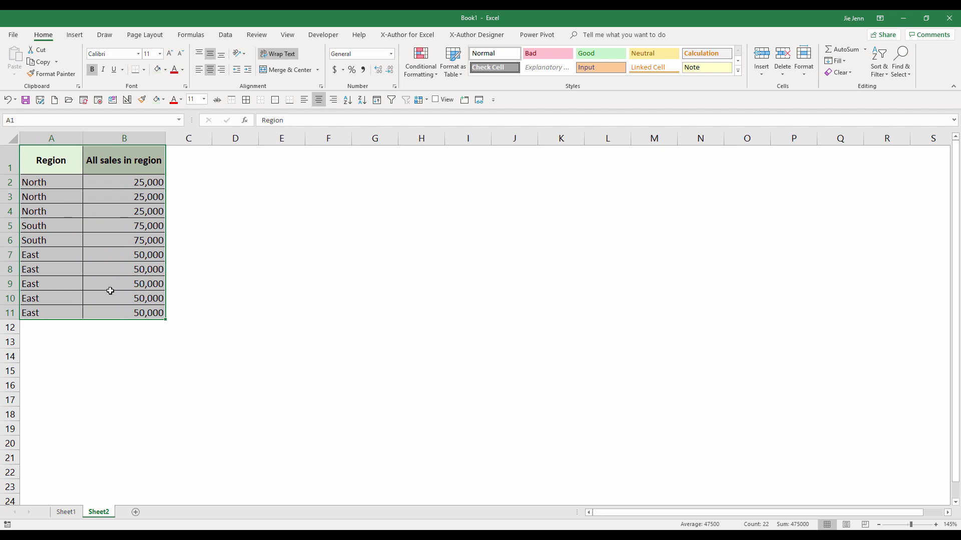
left_click(49, 163)
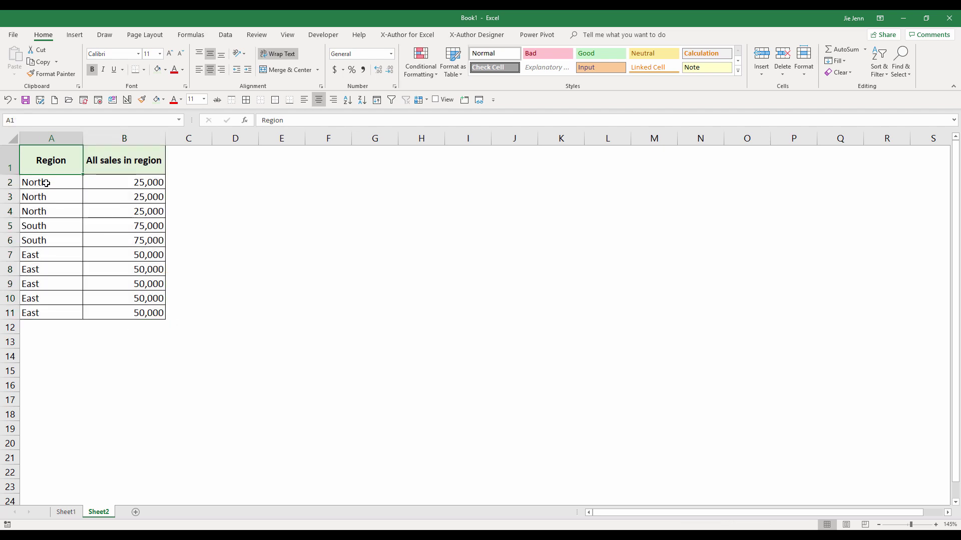
left_click_drag(43, 183, 59, 311)
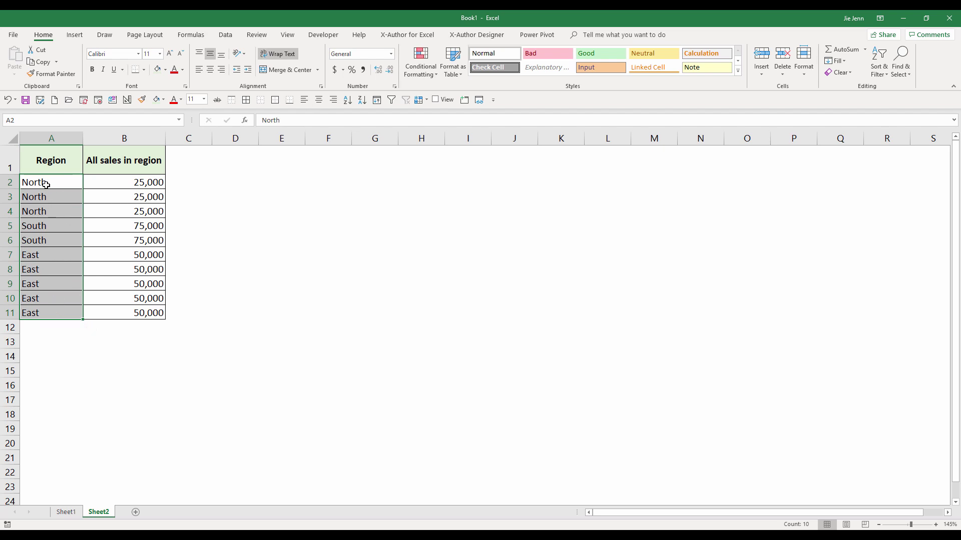
left_click_drag(45, 185, 110, 312)
left_click(146, 183)
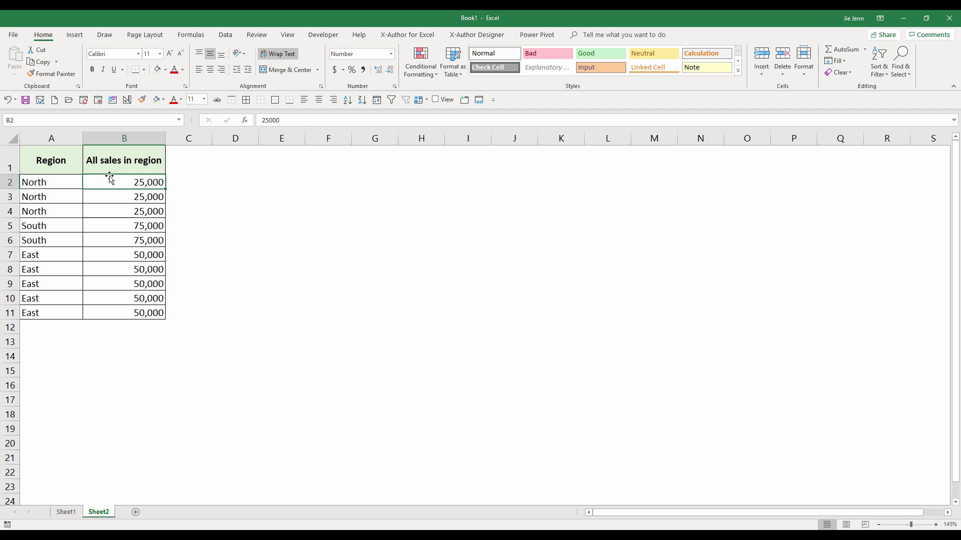
left_click(77, 187)
left_click_drag(77, 186, 129, 189)
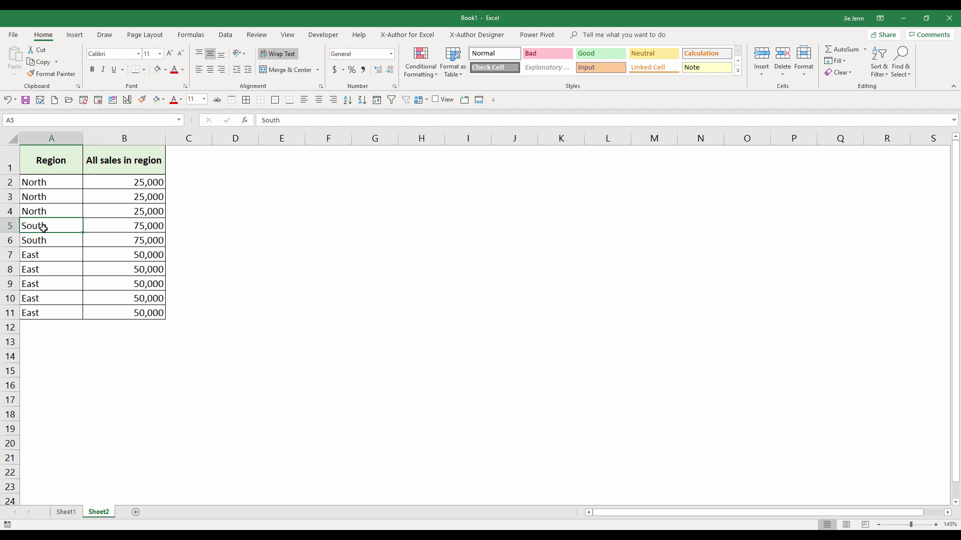
left_click(116, 227)
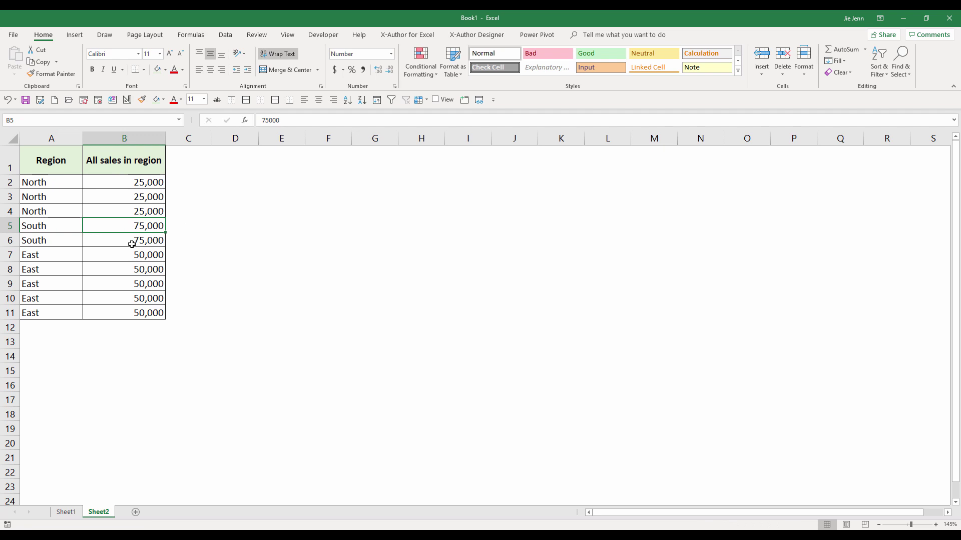
left_click_drag(60, 255, 85, 254)
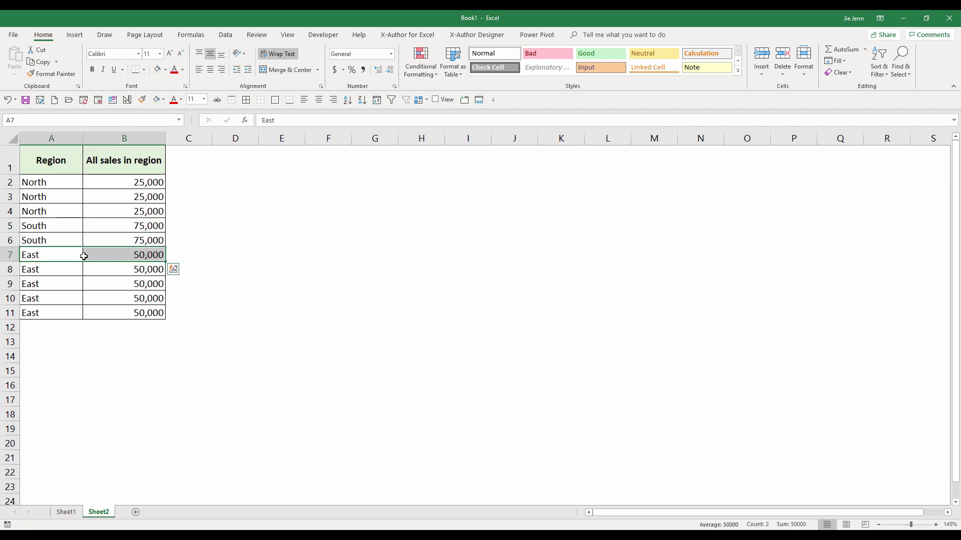
left_click(131, 253)
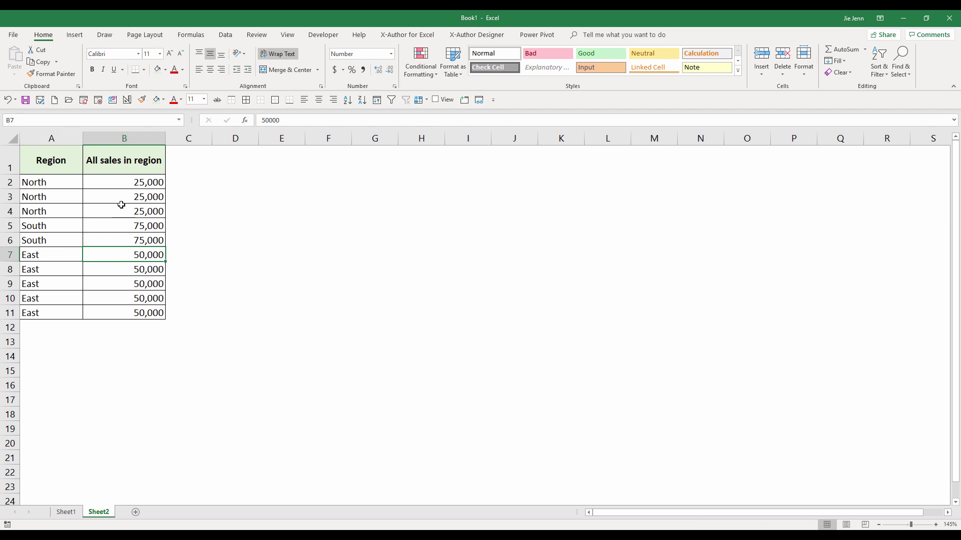
left_click(61, 212)
left_click(59, 228)
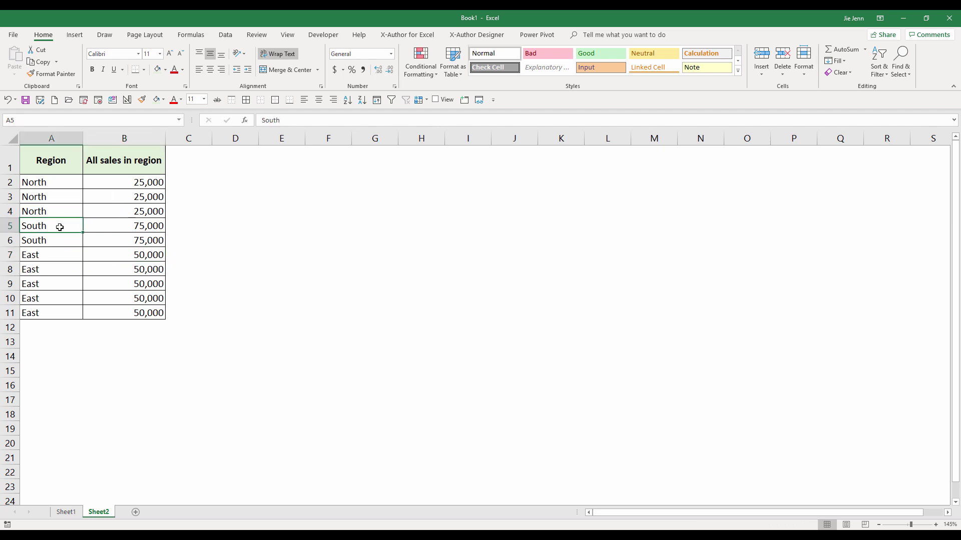
left_click(59, 255)
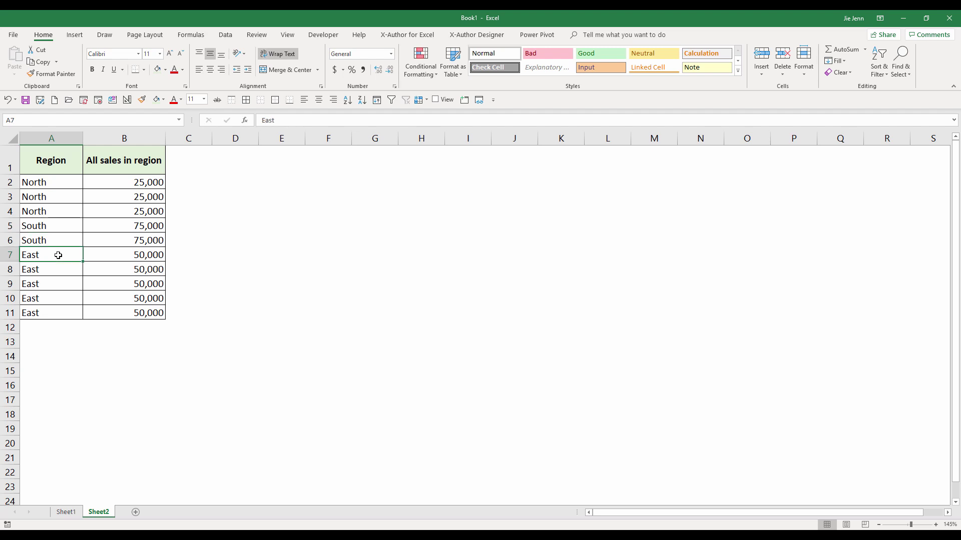
- In D2 start =SUMPRODUCT(1/COUNT( using the region range A2:A11
left_click(255, 185)
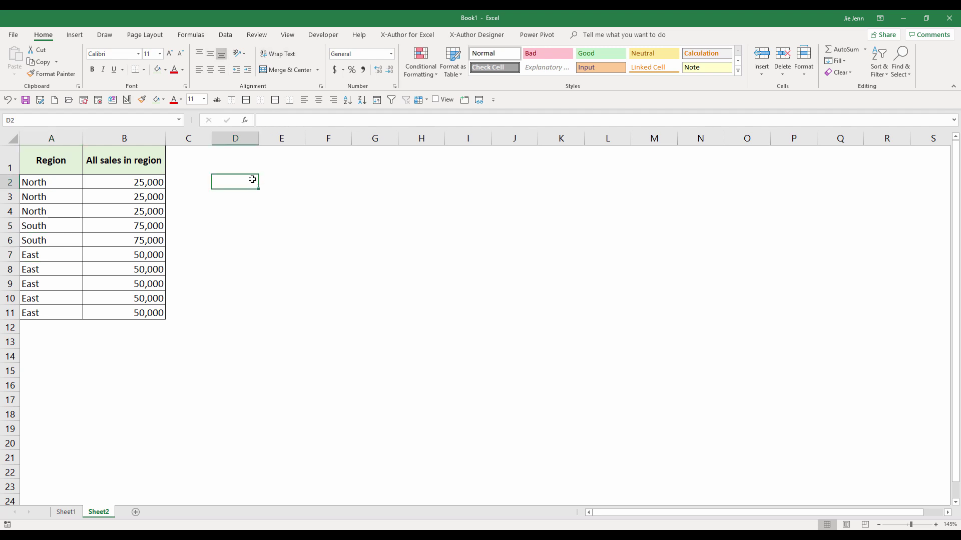
type("=s")
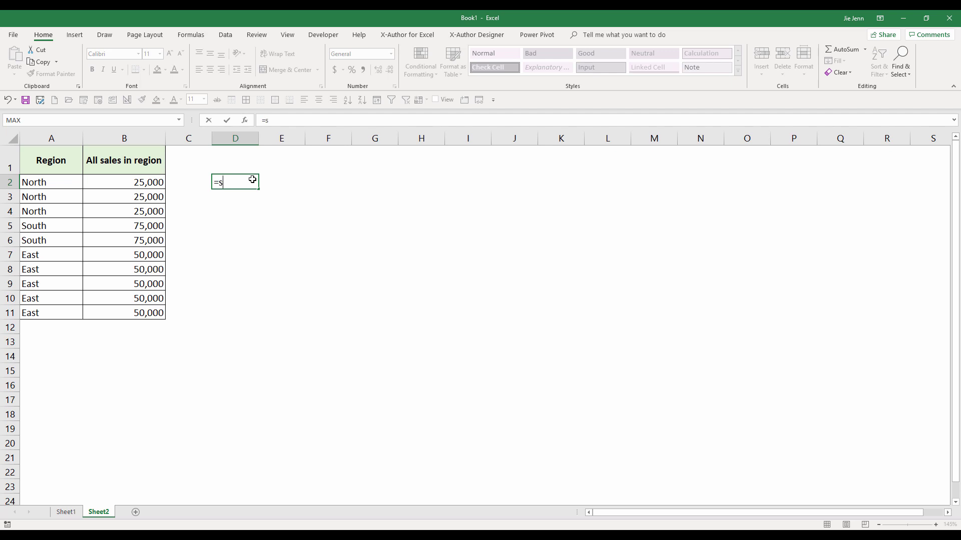
type("ump")
key("Tab")
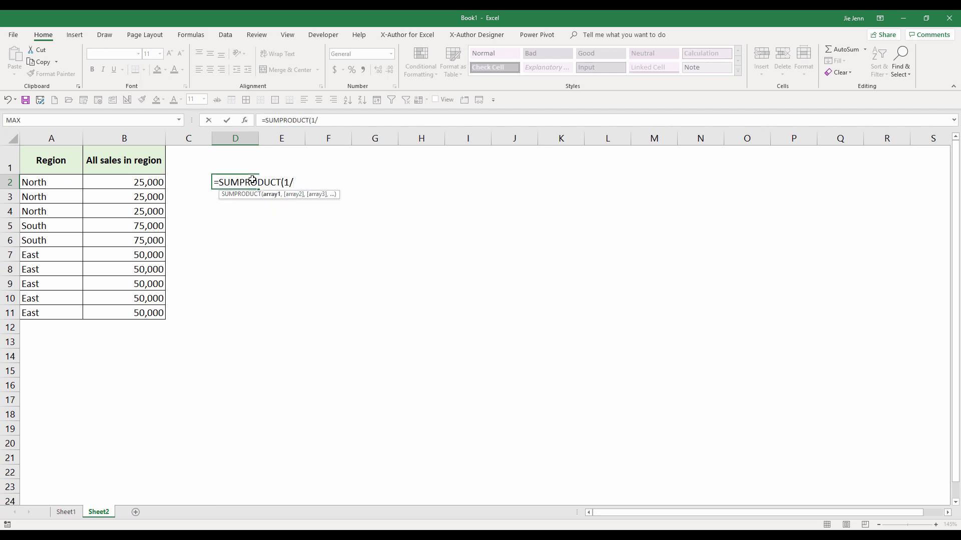
type("1/count")
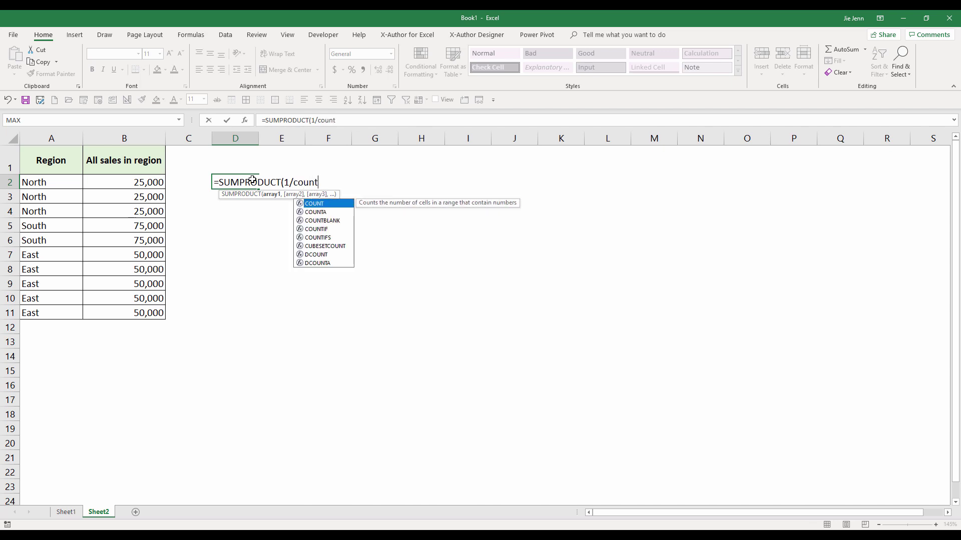
key("Tab")
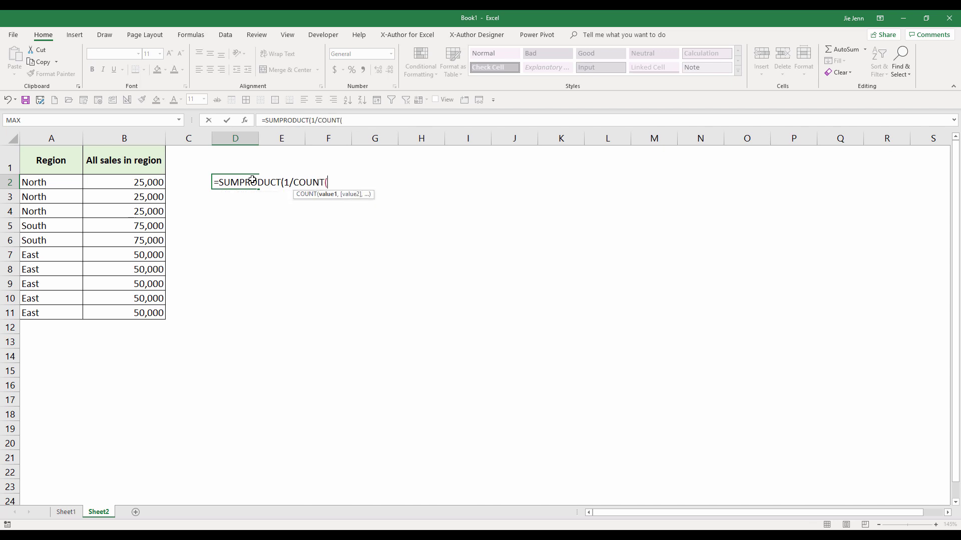
left_click_drag(66, 180, 69, 311)
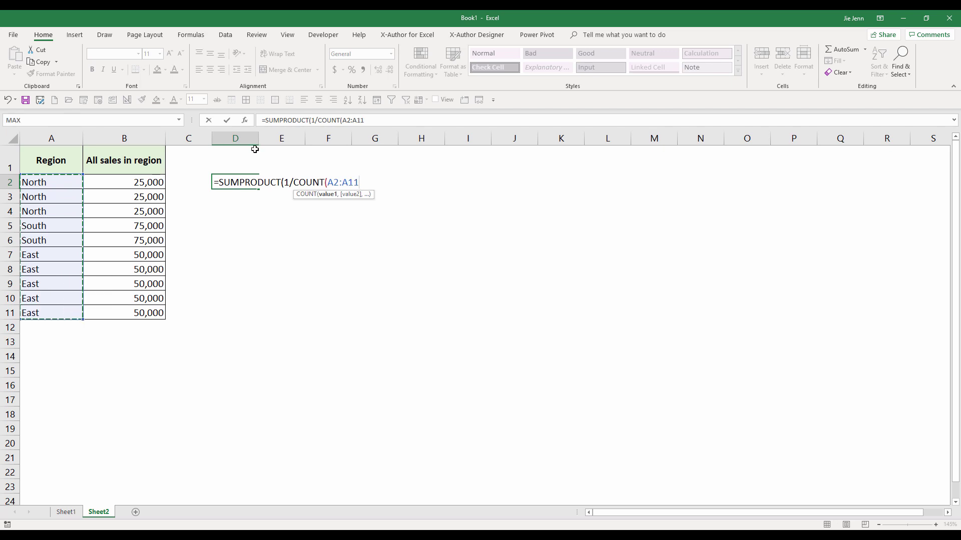
- Correct the function to COUNTIF and add the criteria A2:A11&"" with a closing parenthesis
left_click(327, 182)
type("if")
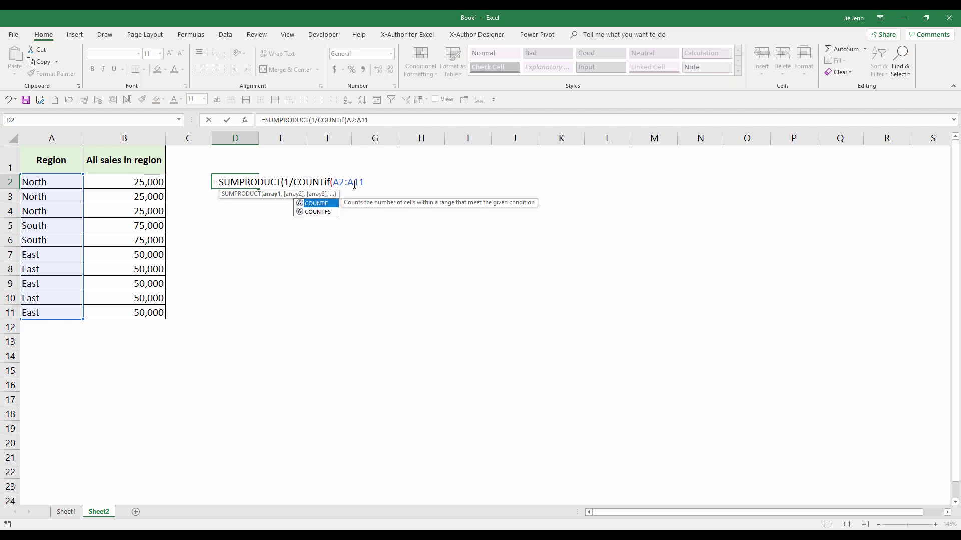
key("BackSpace")
type("IF")
left_click(338, 185)
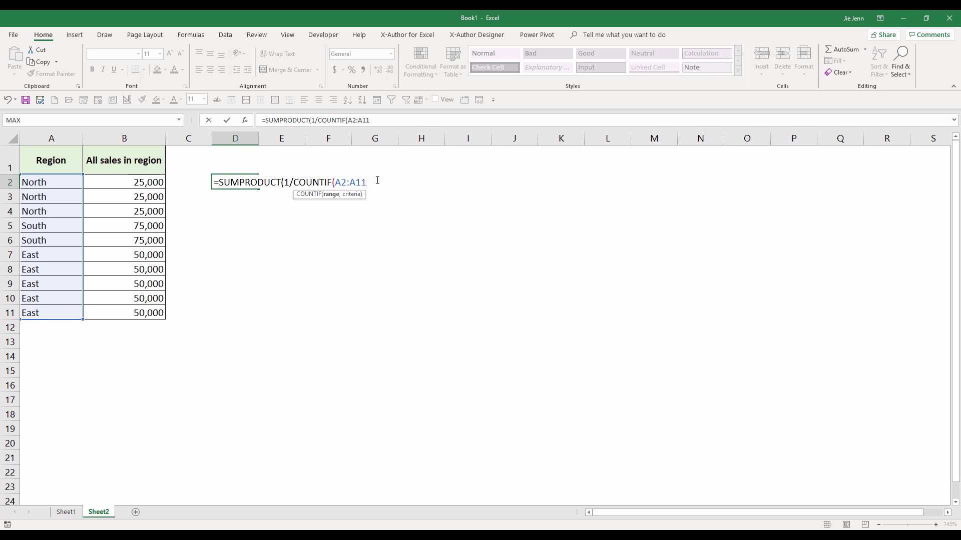
type(",")
left_click_drag(41, 180, 43, 306)
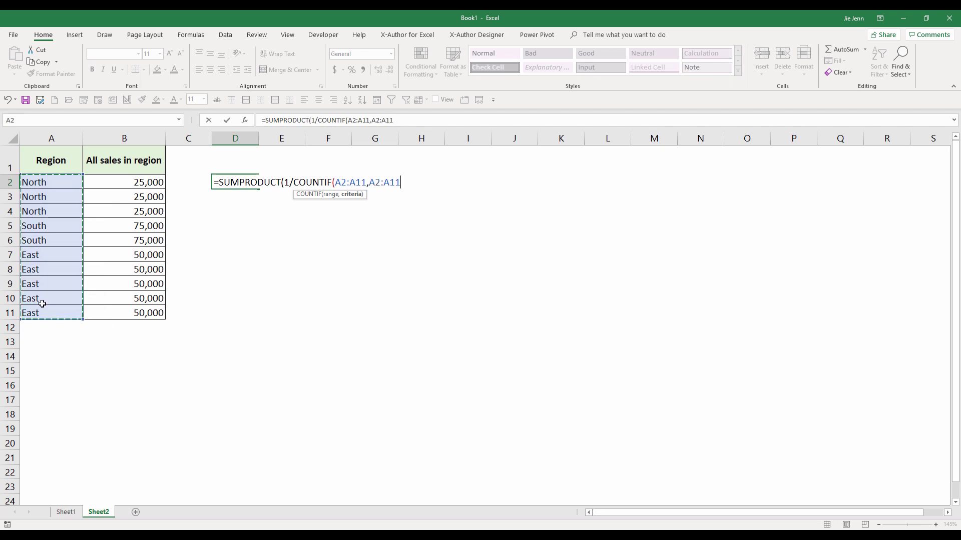
type("&")
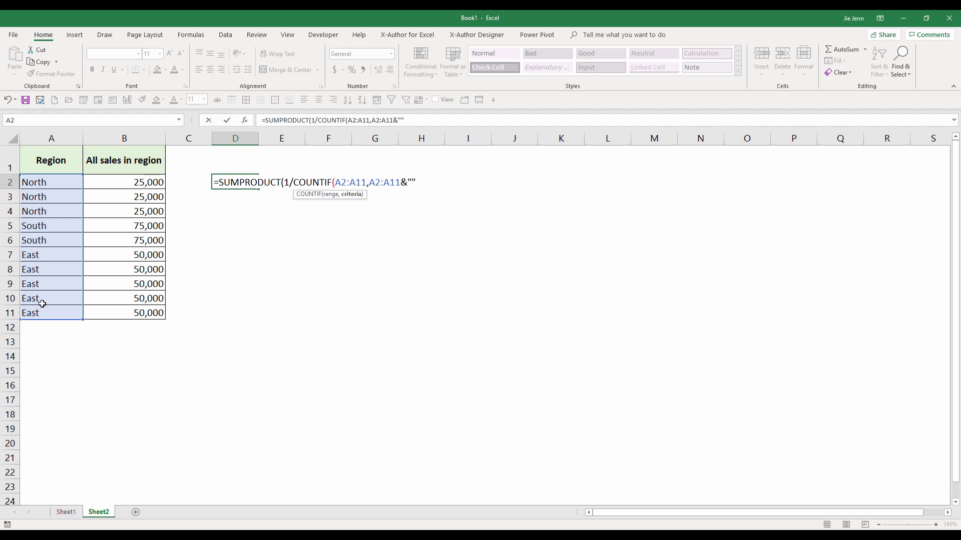
type(")")
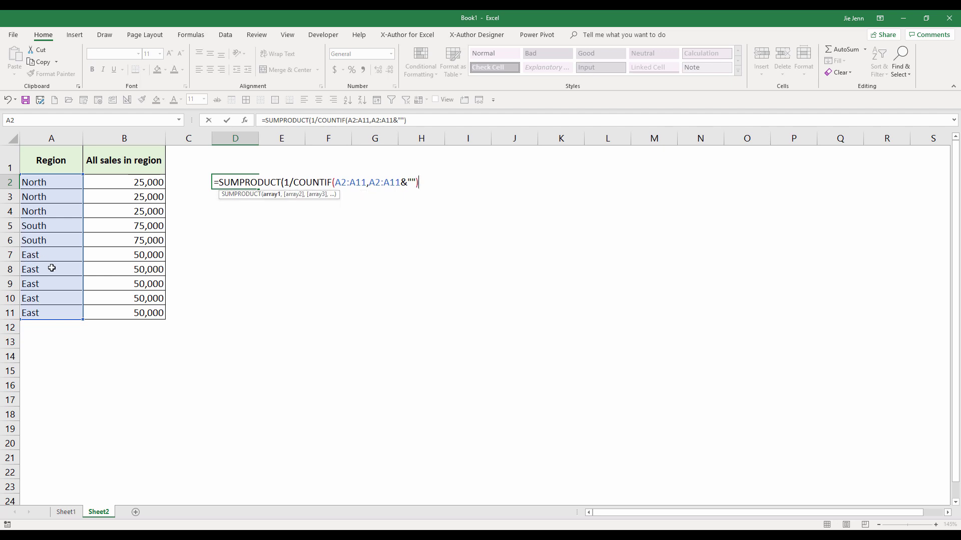
left_click_drag(286, 183, 419, 189)
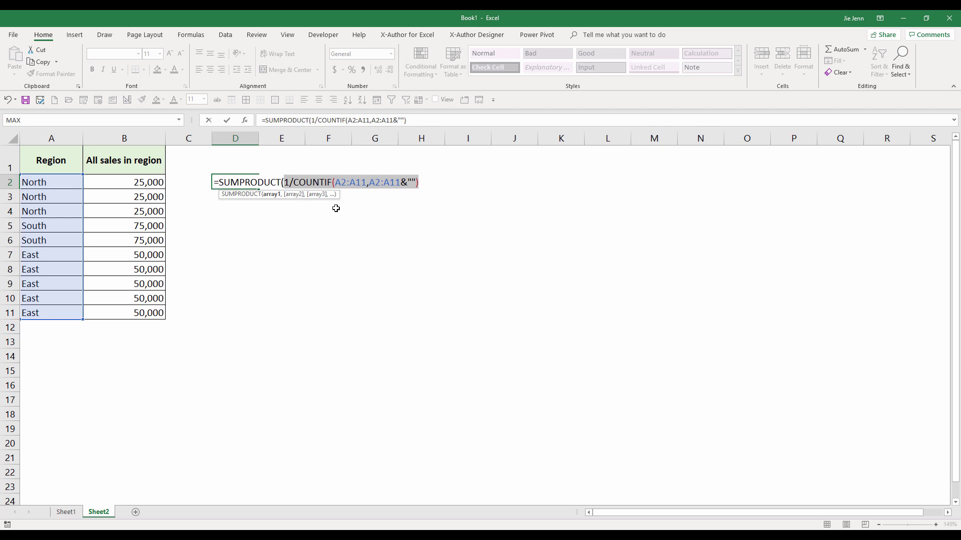
left_click(288, 183)
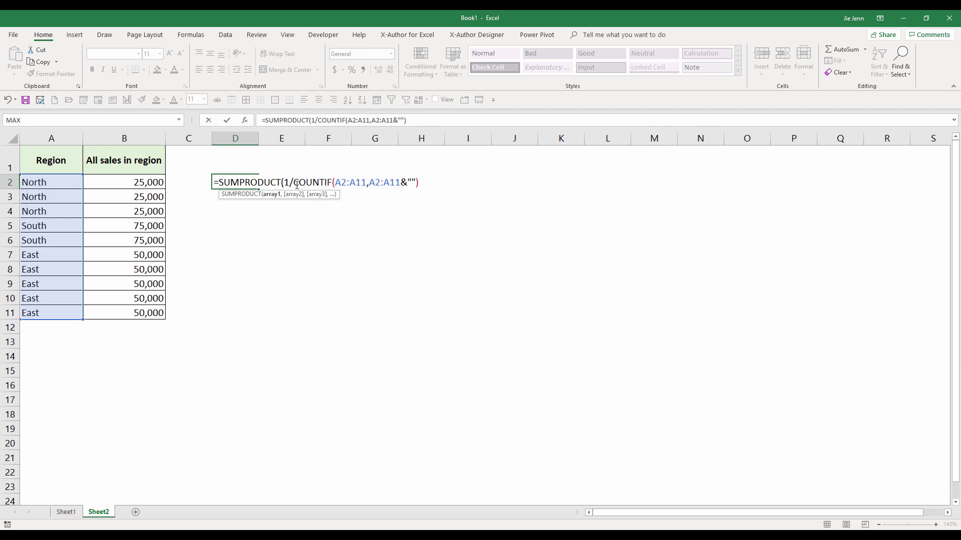
left_click_drag(288, 183, 439, 193)
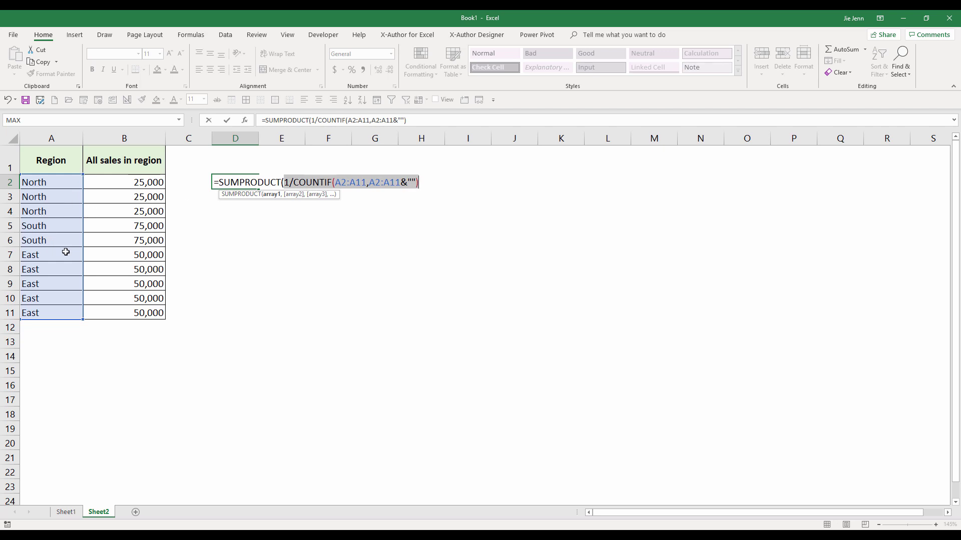
left_click(450, 121)
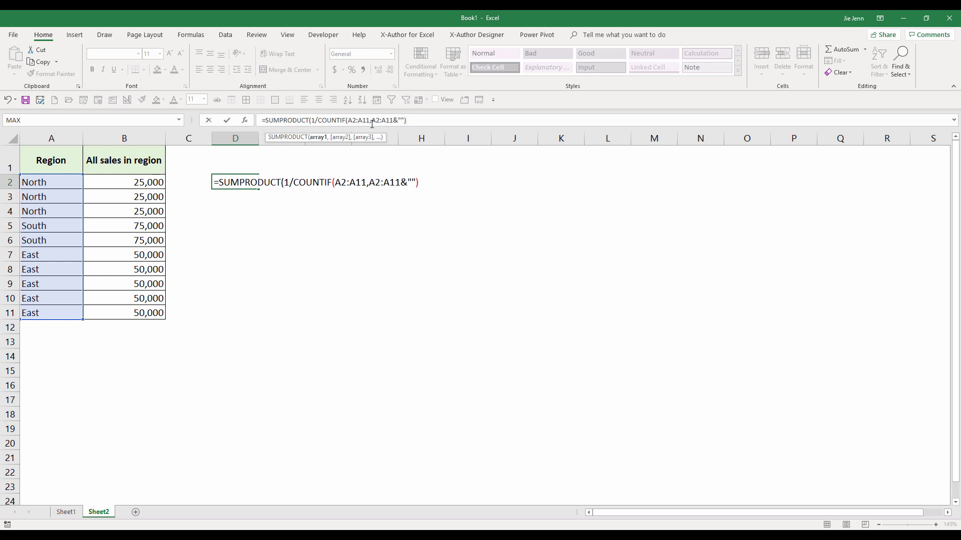
- Add the sales range as the absolute second array $B$2:$B$11 and close SUMPRODUCT
type(",")
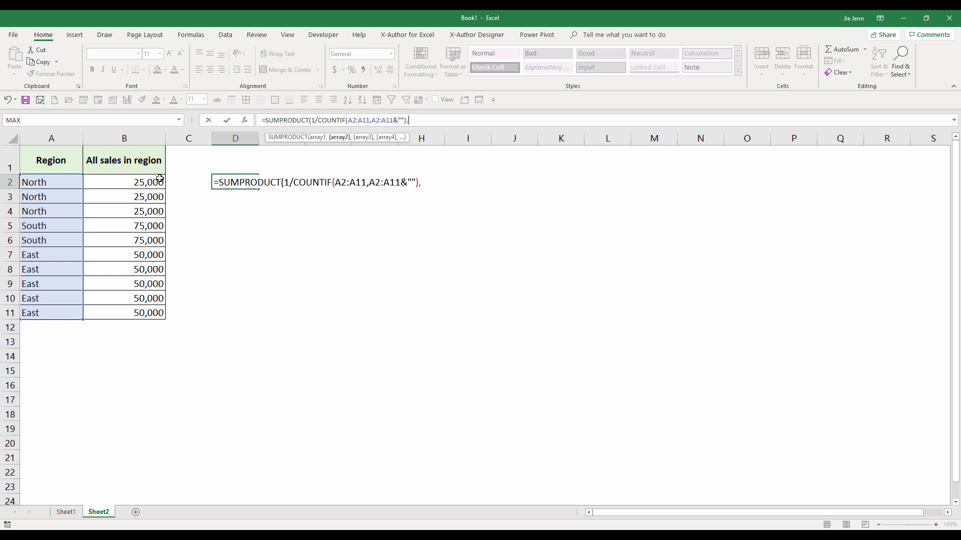
left_click_drag(145, 182, 147, 313)
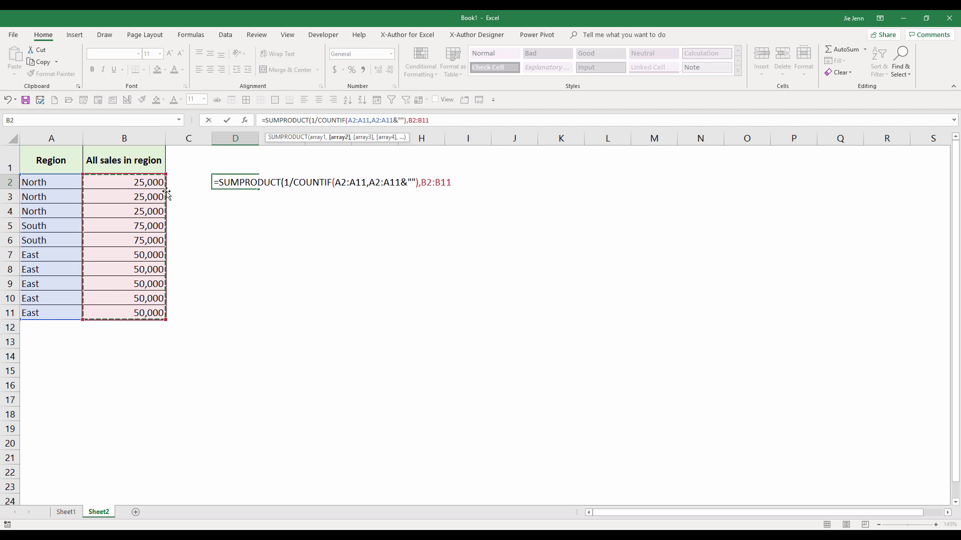
key("F4")
type(")")
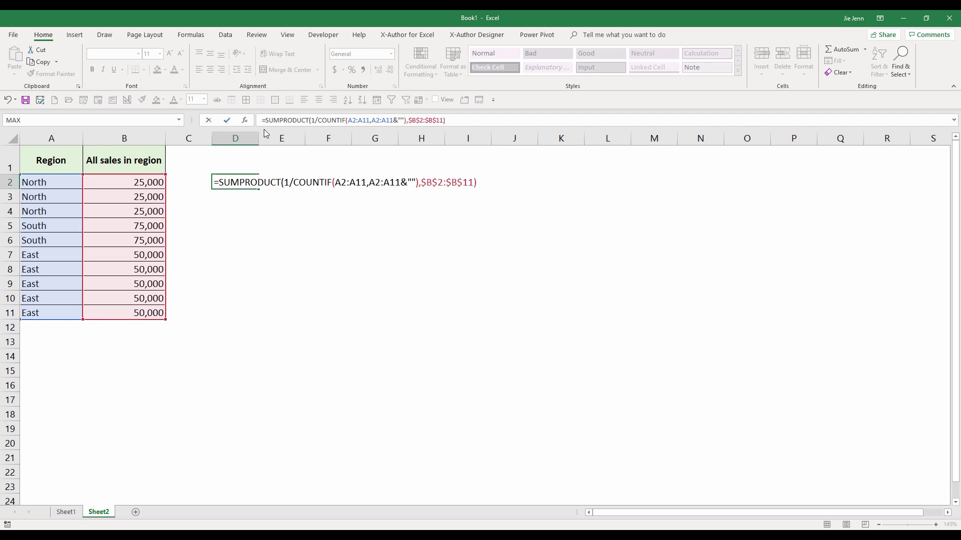
- Make both COUNTIF A2:A11 references absolute as $A$2:$A$11
left_click_drag(348, 120, 369, 123)
key("F4")
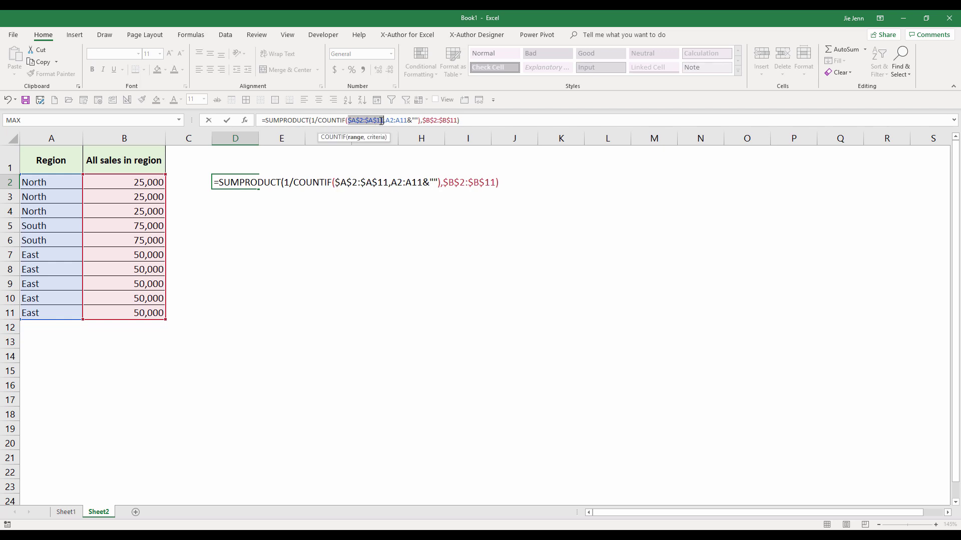
left_click(399, 122)
key("F4")
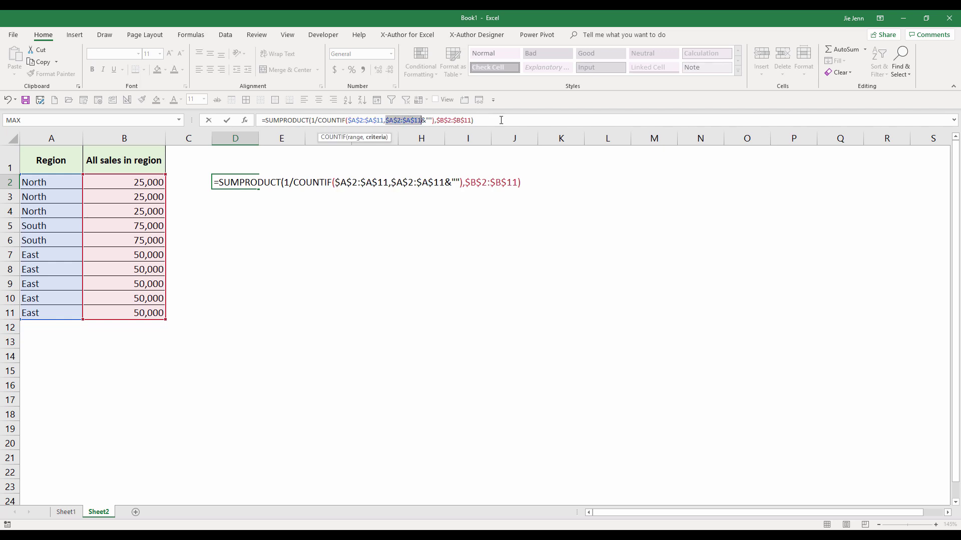
left_click(501, 120)
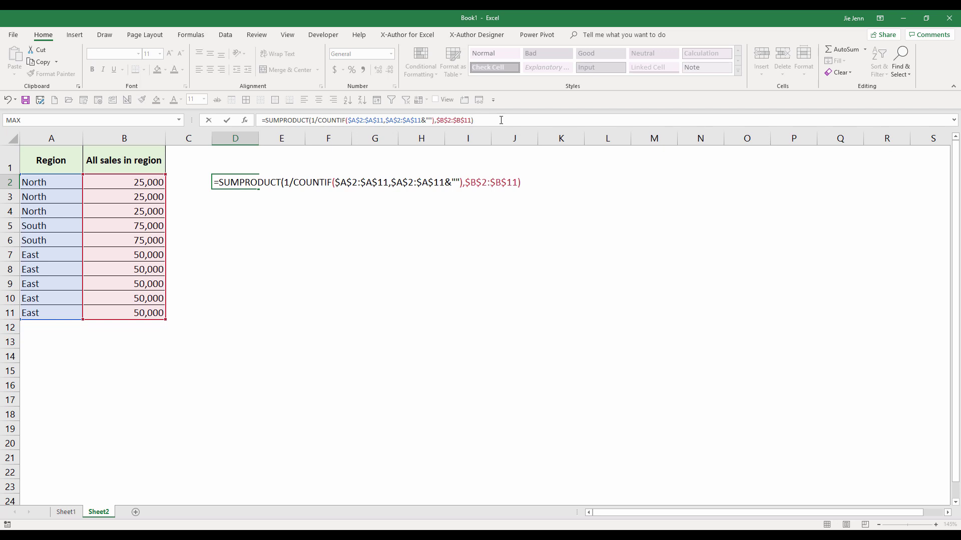
- Enter D2's formula, apply Comma Style to show 150,000.00, and select the North row A4:B4
key("Return")
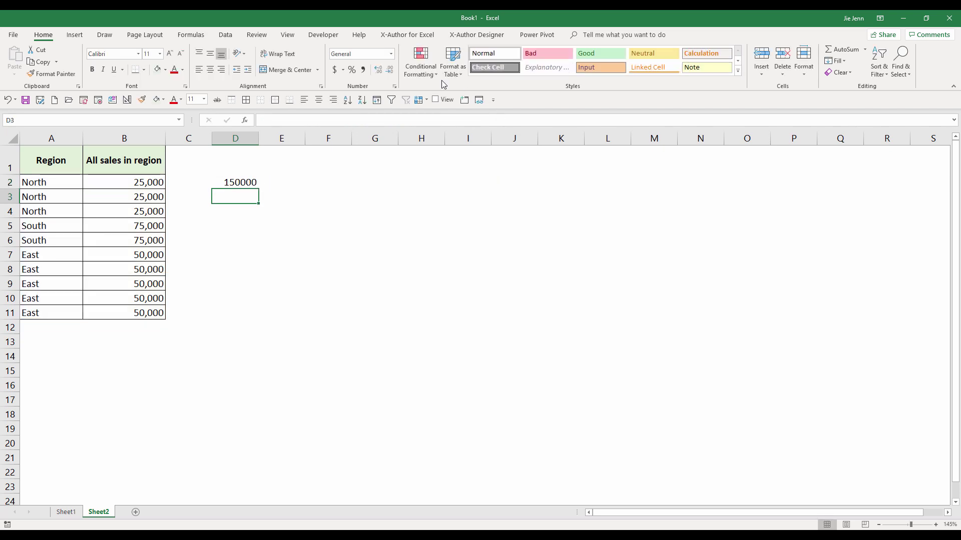
left_click(232, 182)
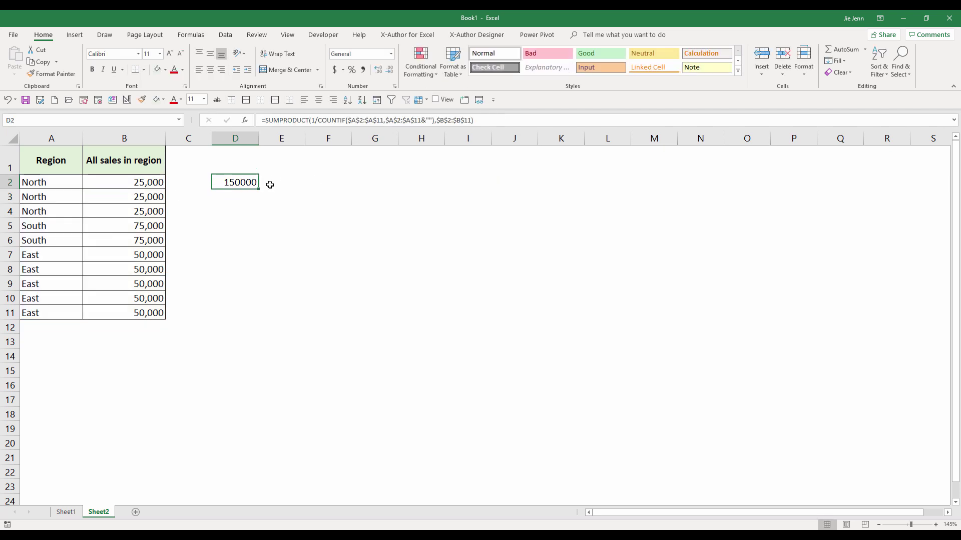
left_click(363, 69)
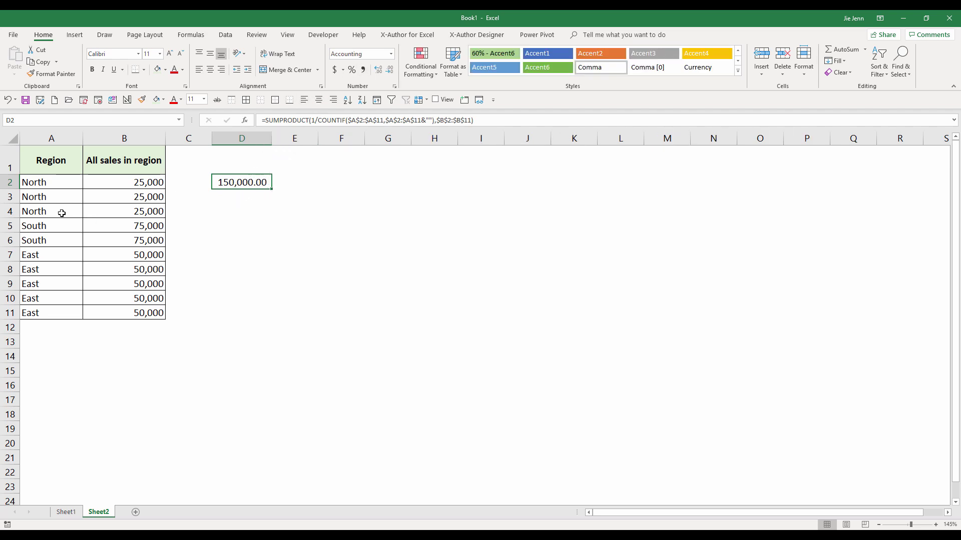
left_click_drag(61, 214, 133, 215)
- Copy the North row into E8 and the South and East rows A6:B7 into E9
key("ctrl+c")
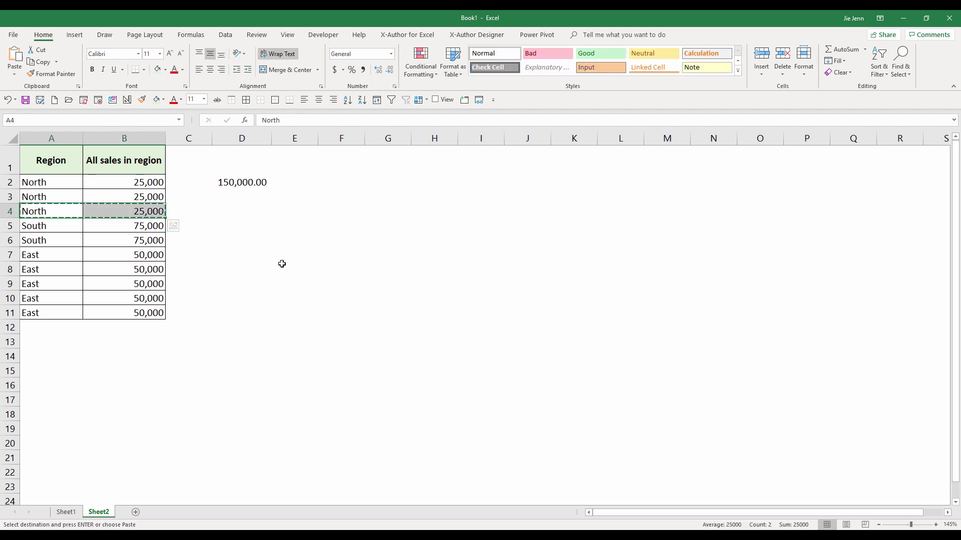
left_click(282, 264)
key("ctrl+v")
left_click_drag(60, 243, 151, 256)
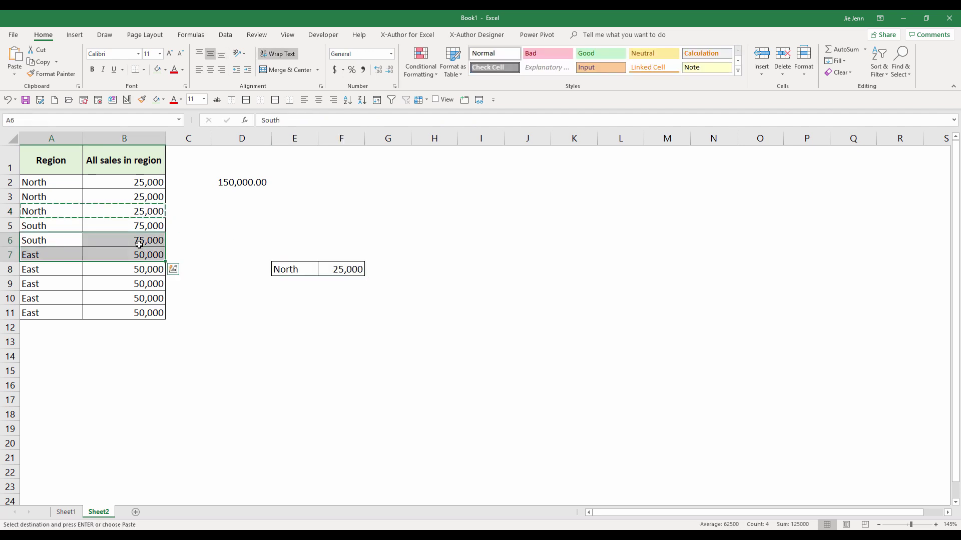
key("ctrl+c")
left_click(296, 283)
key("ctrl+v")
- AutoSum F8:F10 into F11 for 150,000 and compare it with D2
left_click(338, 307)
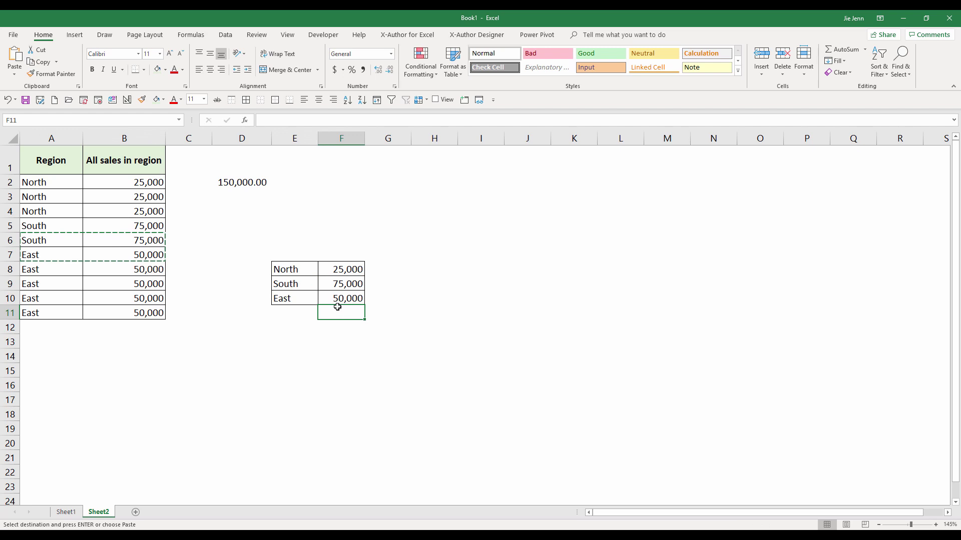
key("alt+equal")
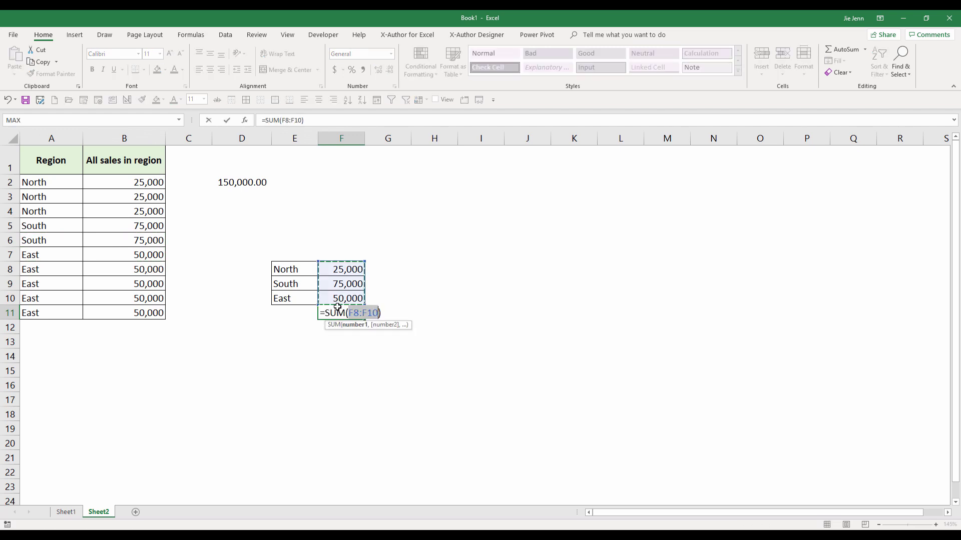
key("Return")
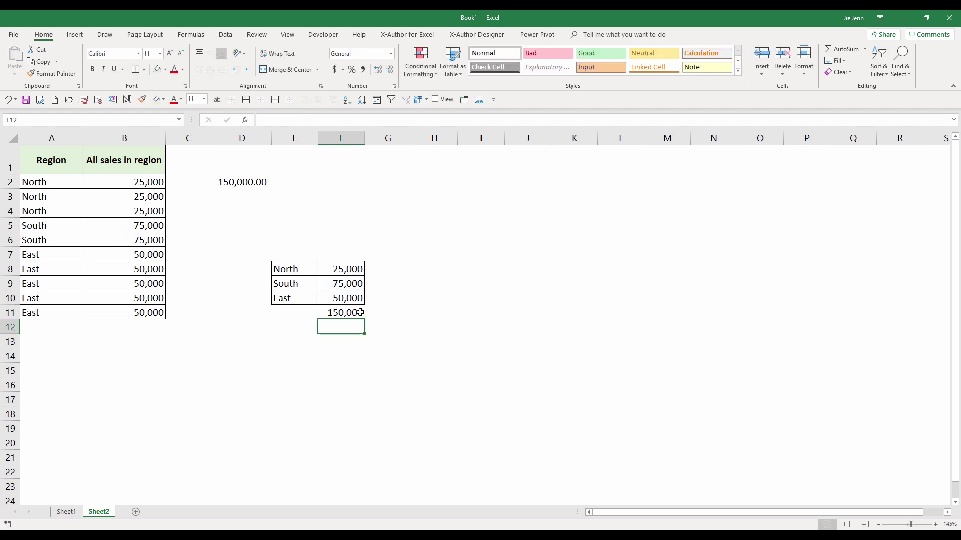
left_click(361, 313)
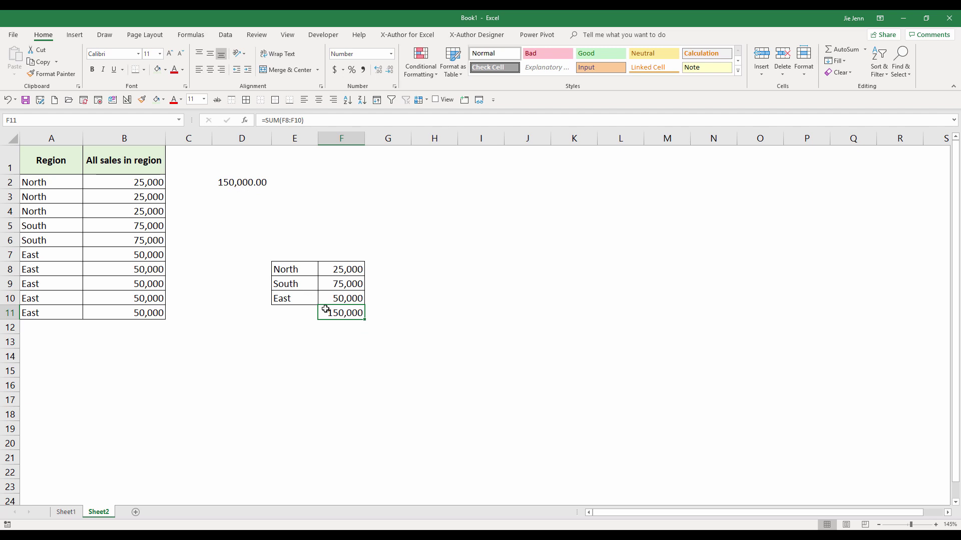
left_click(242, 183)
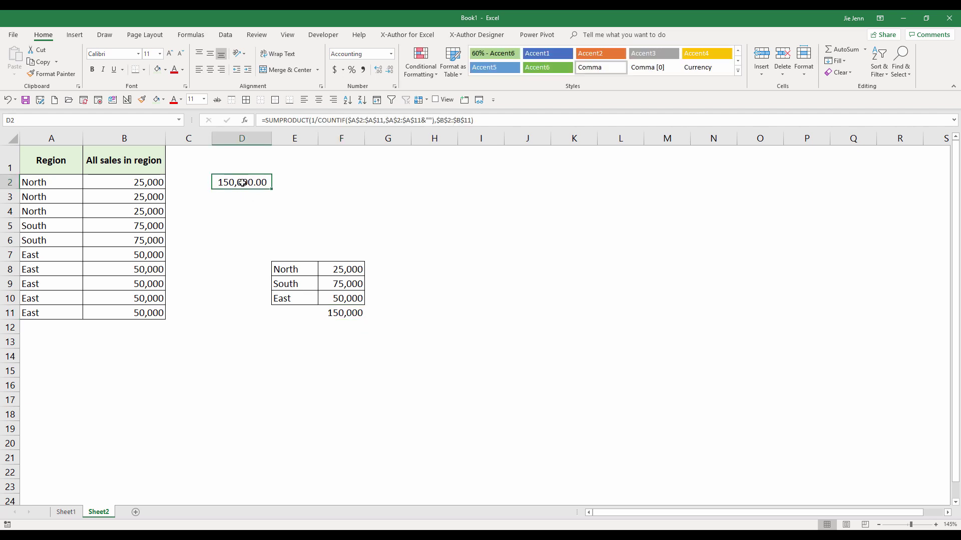